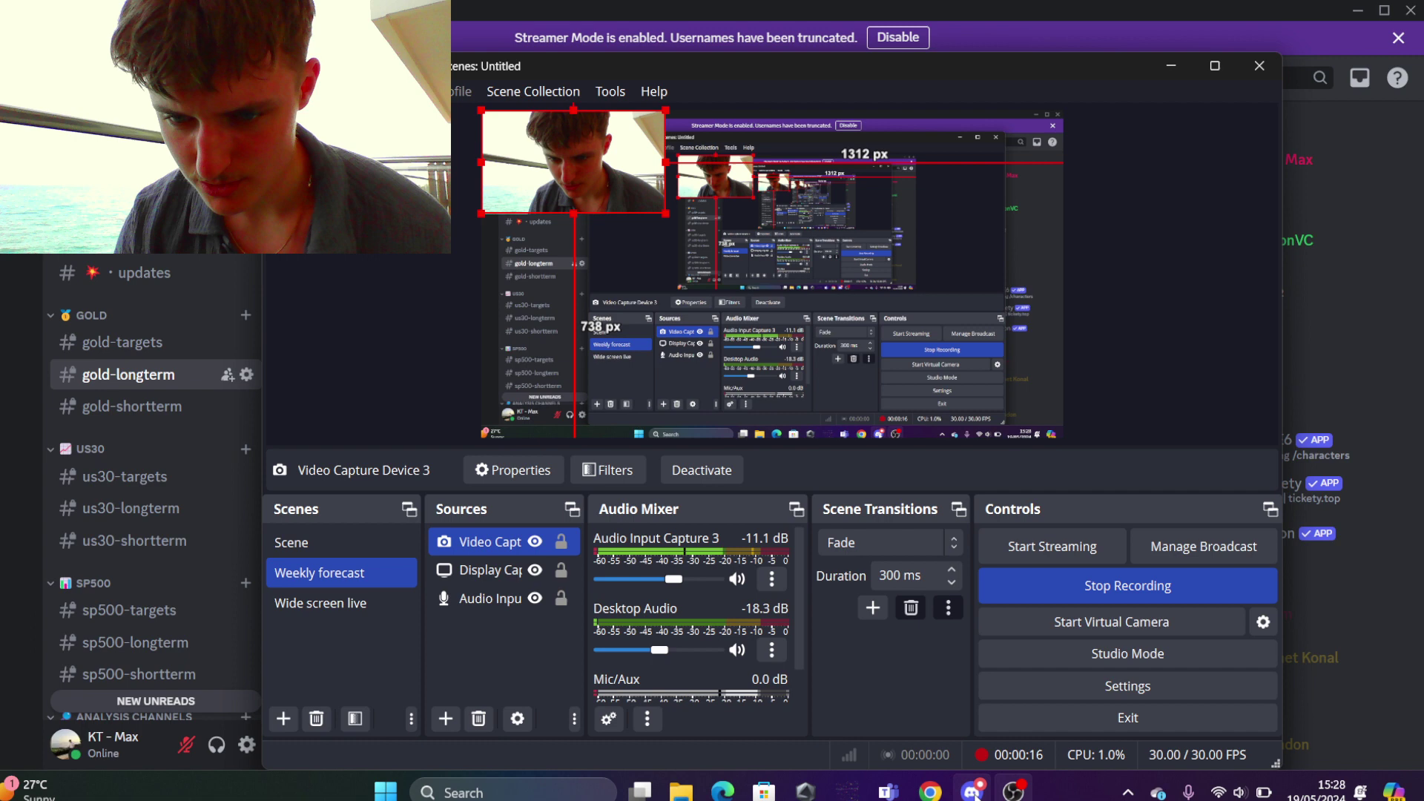
- Switch from OBS to Discord, then enlarge and close the 12 May gold long-term forecast chart
{"action": "key", "text": "alt+Tab"}
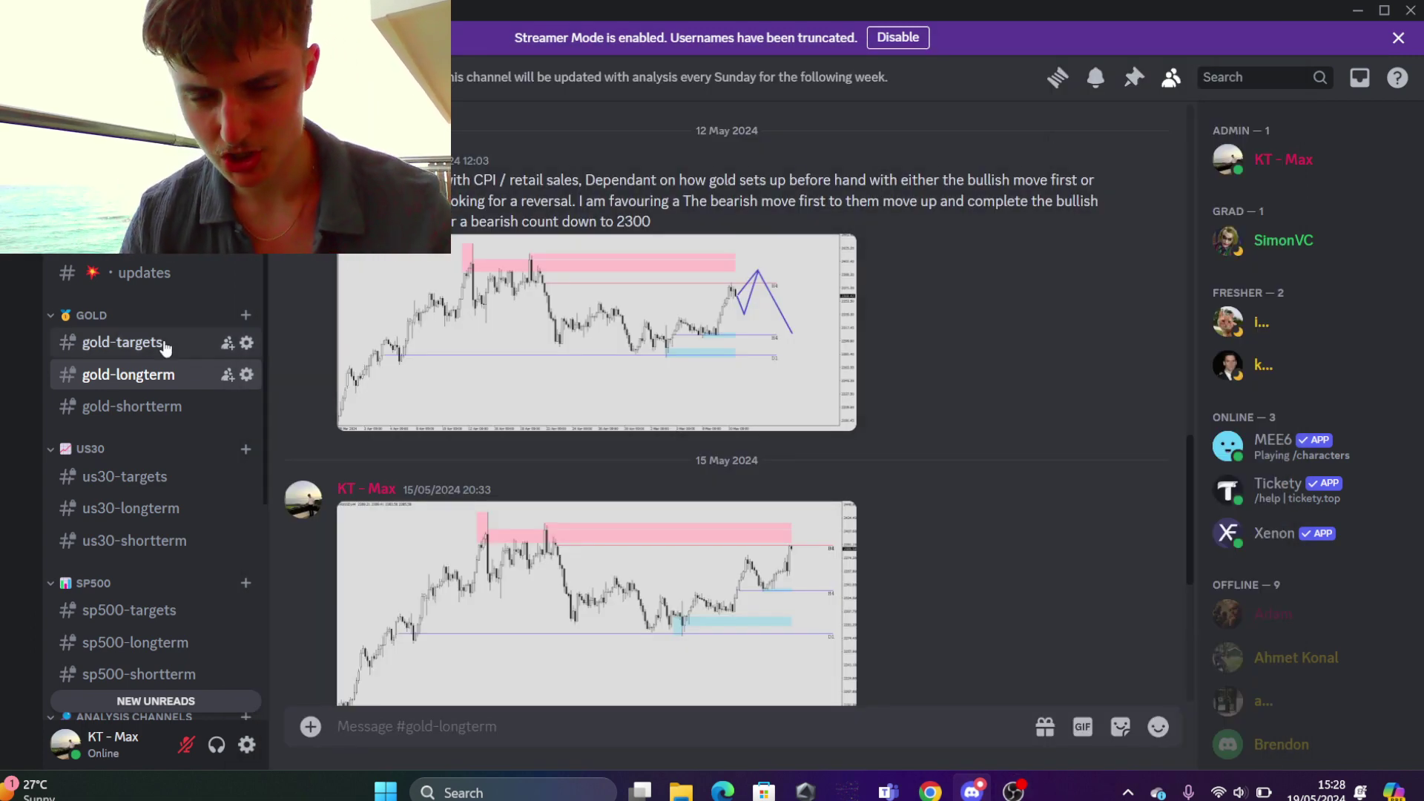
{"action": "mouse_move", "coordinate": [701, 367]}
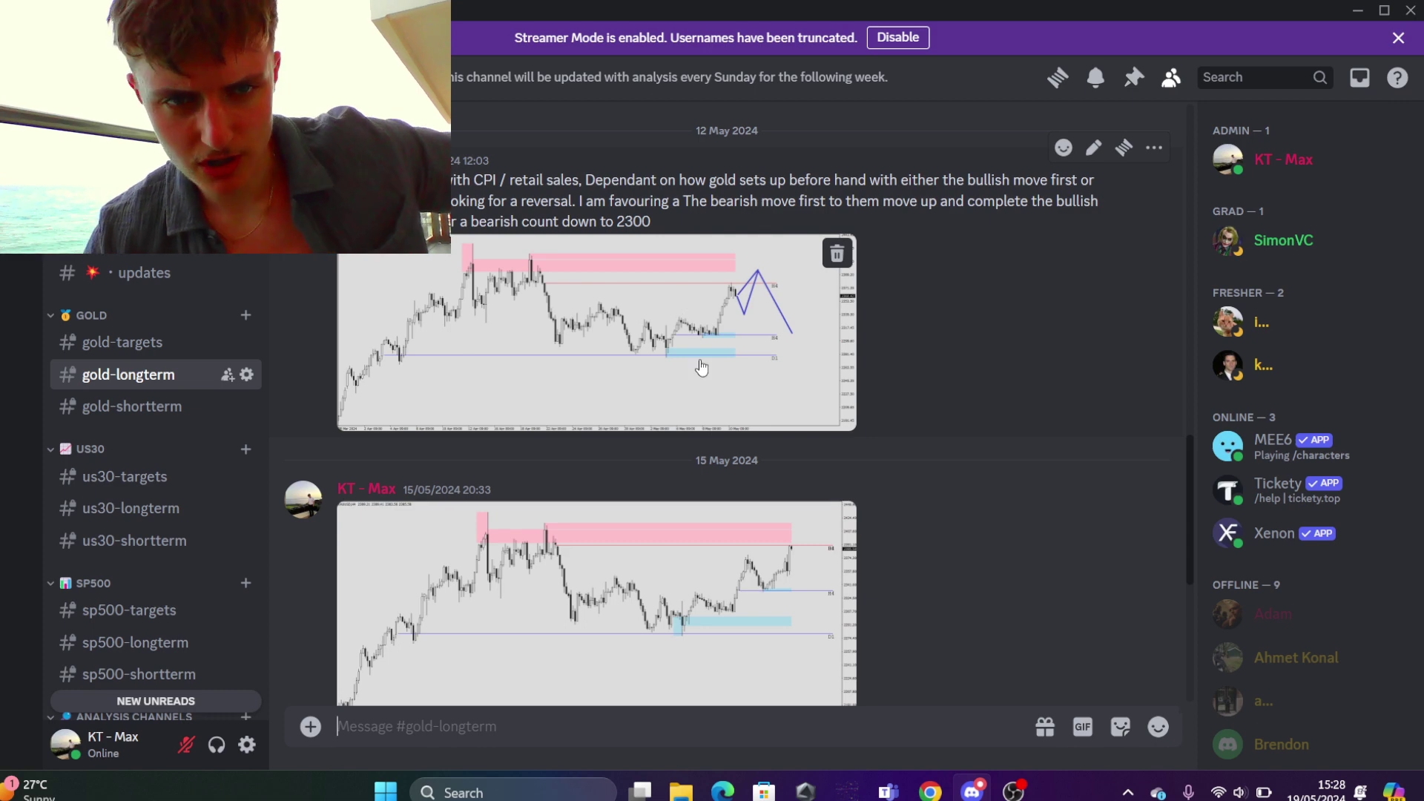
{"action": "left_click", "coordinate": [745, 315]}
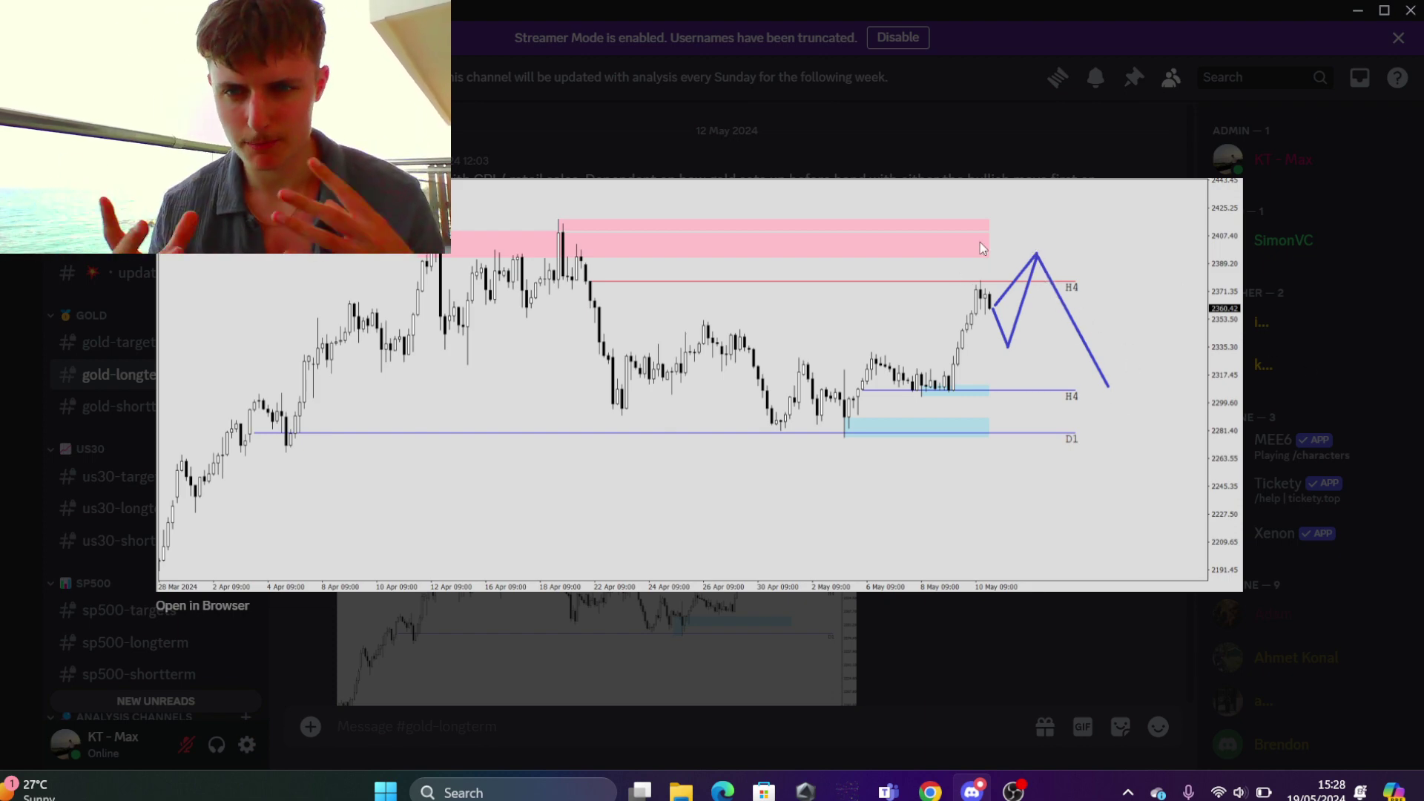
{"action": "left_click", "coordinate": [1280, 306]}
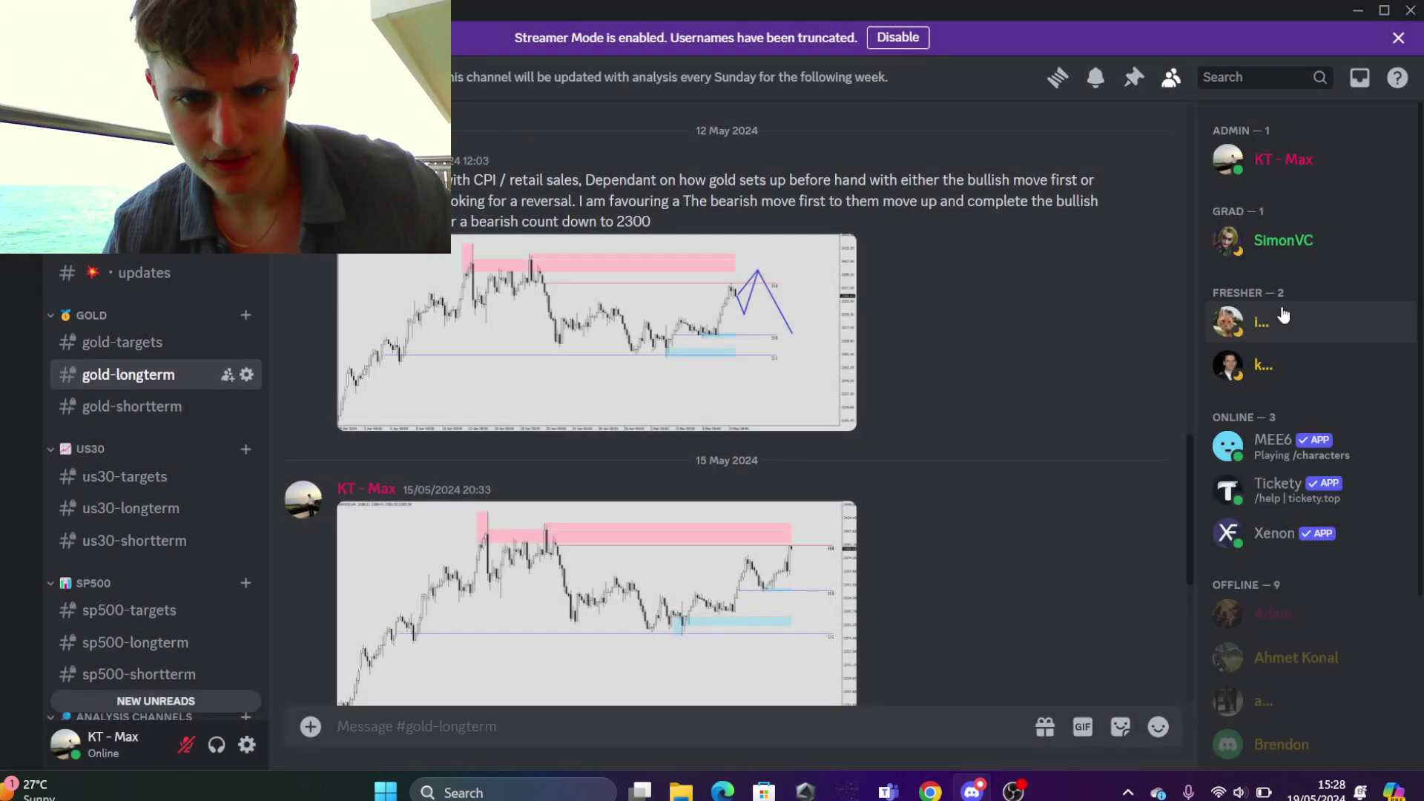
- In #gold-shortterm, view the 13 May chart enlarged twice, closing it each time
{"action": "left_click", "coordinate": [113, 408]}
{"action": "scroll", "coordinate": [669, 394], "scroll_direction": "up", "scroll_amount": 2}
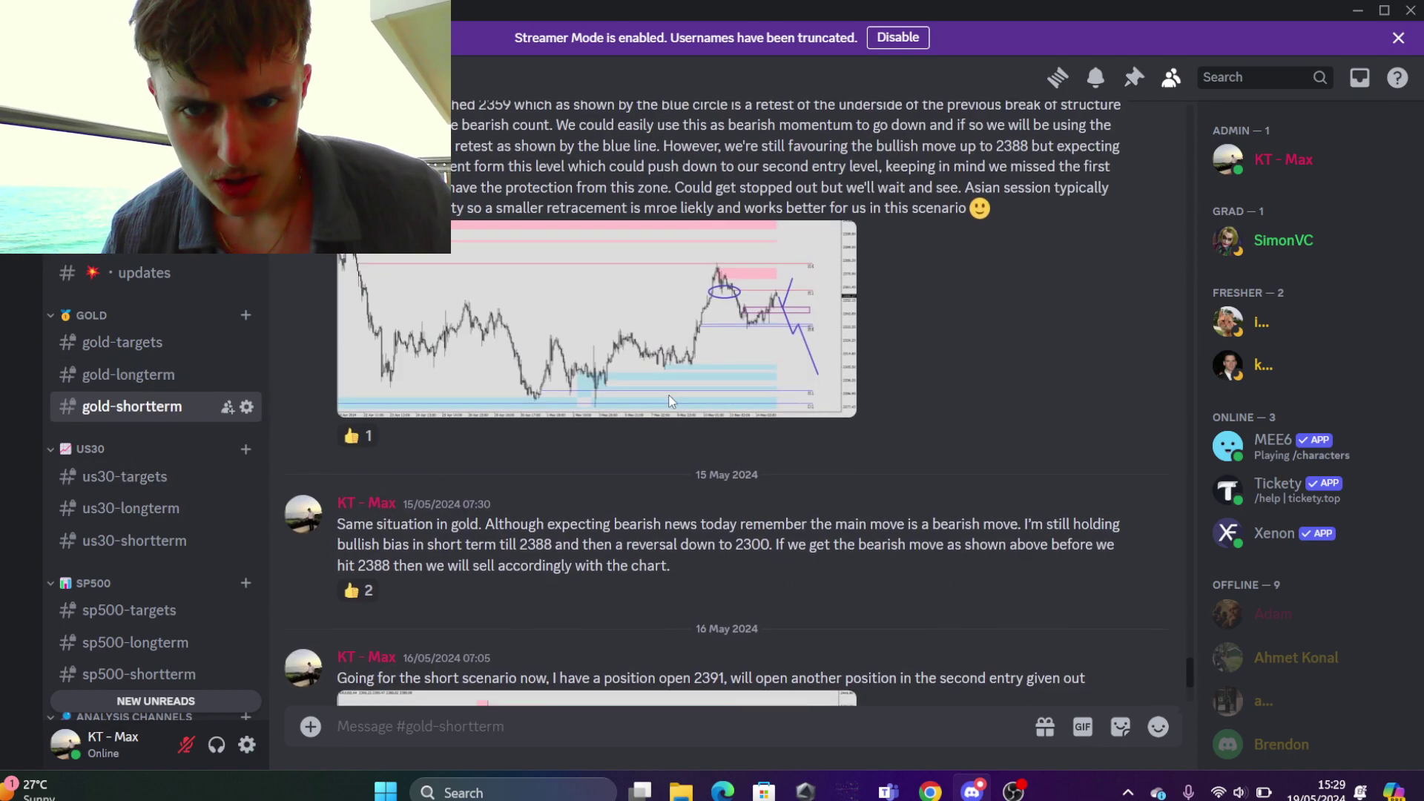
{"action": "scroll", "coordinate": [669, 395], "scroll_direction": "up", "scroll_amount": 1}
{"action": "scroll", "coordinate": [669, 395], "scroll_direction": "up", "scroll_amount": 3}
{"action": "scroll", "coordinate": [669, 394], "scroll_direction": "up", "scroll_amount": 3}
{"action": "scroll", "coordinate": [669, 394], "scroll_direction": "up", "scroll_amount": 3}
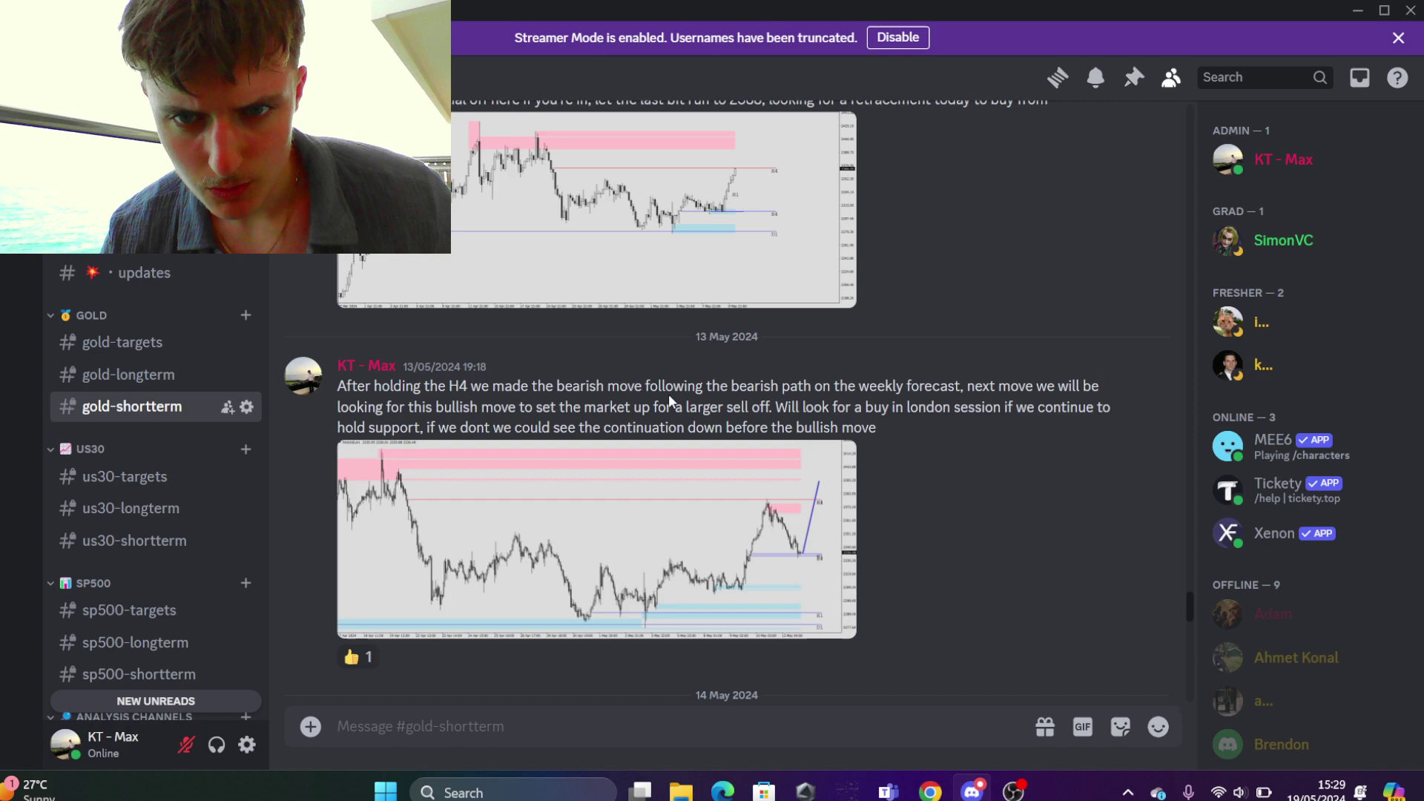
{"action": "scroll", "coordinate": [668, 394], "scroll_direction": "up", "scroll_amount": 3}
{"action": "scroll", "coordinate": [668, 395], "scroll_direction": "up", "scroll_amount": 3}
{"action": "scroll", "coordinate": [668, 393], "scroll_direction": "up", "scroll_amount": 1}
{"action": "scroll", "coordinate": [669, 394], "scroll_direction": "up", "scroll_amount": 4}
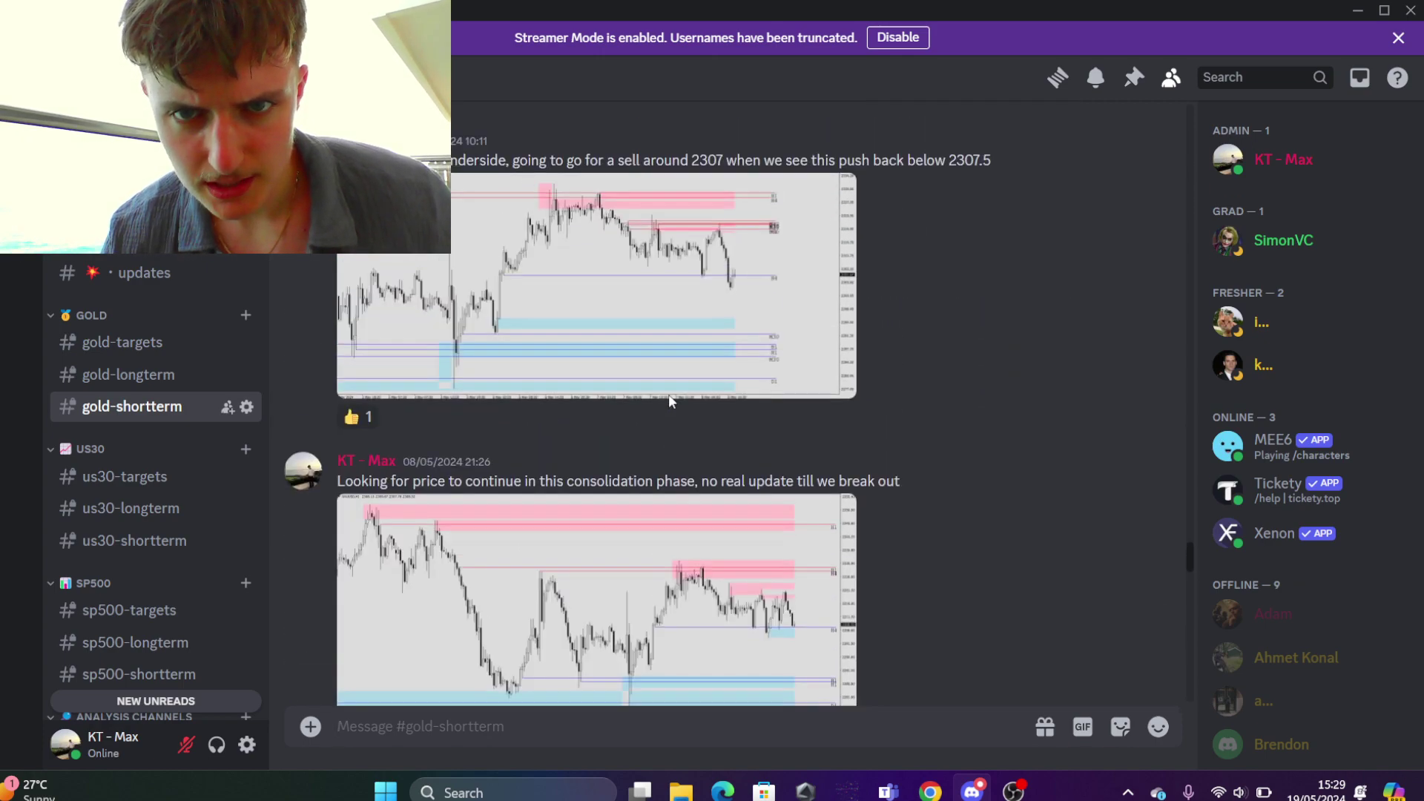
{"action": "scroll", "coordinate": [668, 394], "scroll_direction": "down", "scroll_amount": 5}
{"action": "mouse_move", "coordinate": [663, 435]}
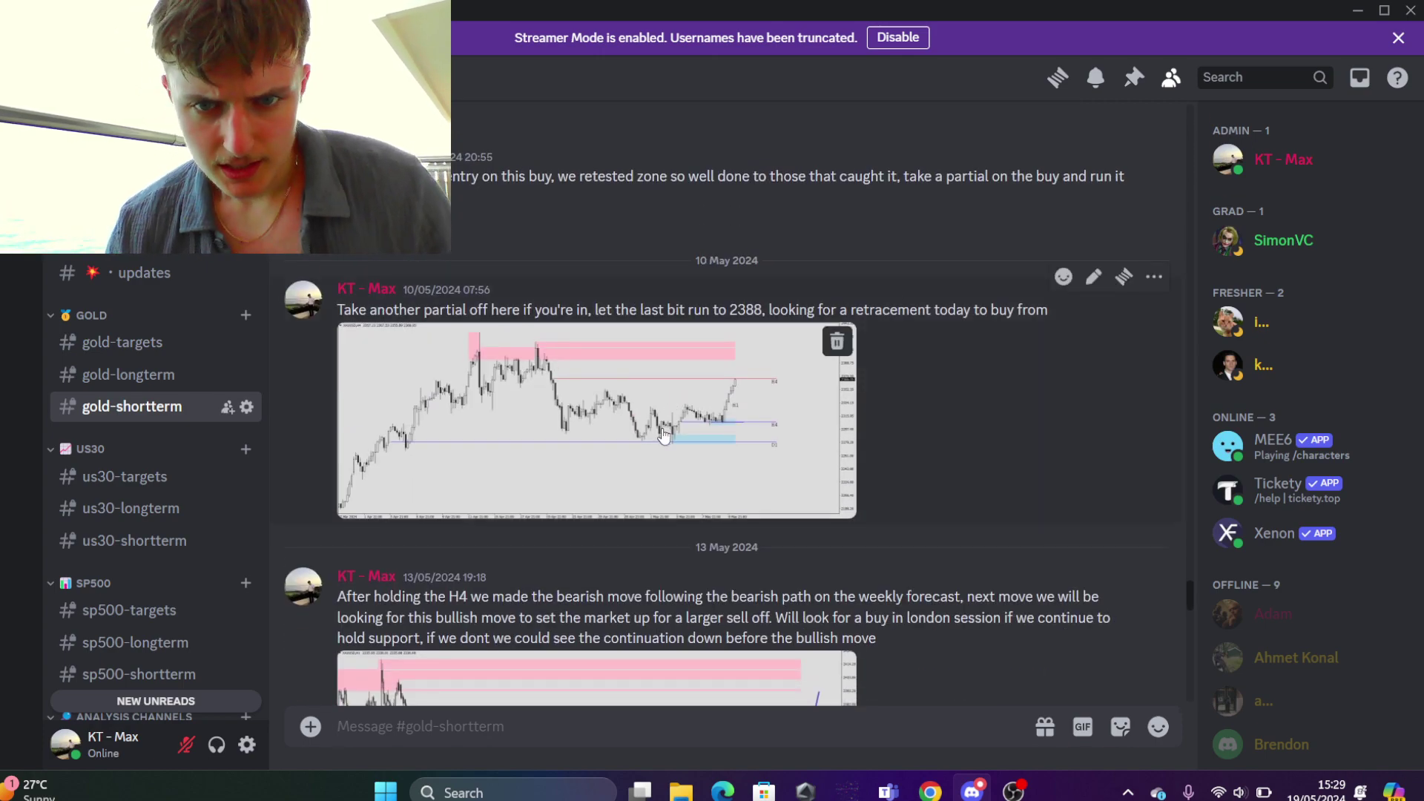
{"action": "scroll", "coordinate": [662, 434], "scroll_direction": "down", "scroll_amount": 3}
{"action": "scroll", "coordinate": [663, 434], "scroll_direction": "up", "scroll_amount": 2}
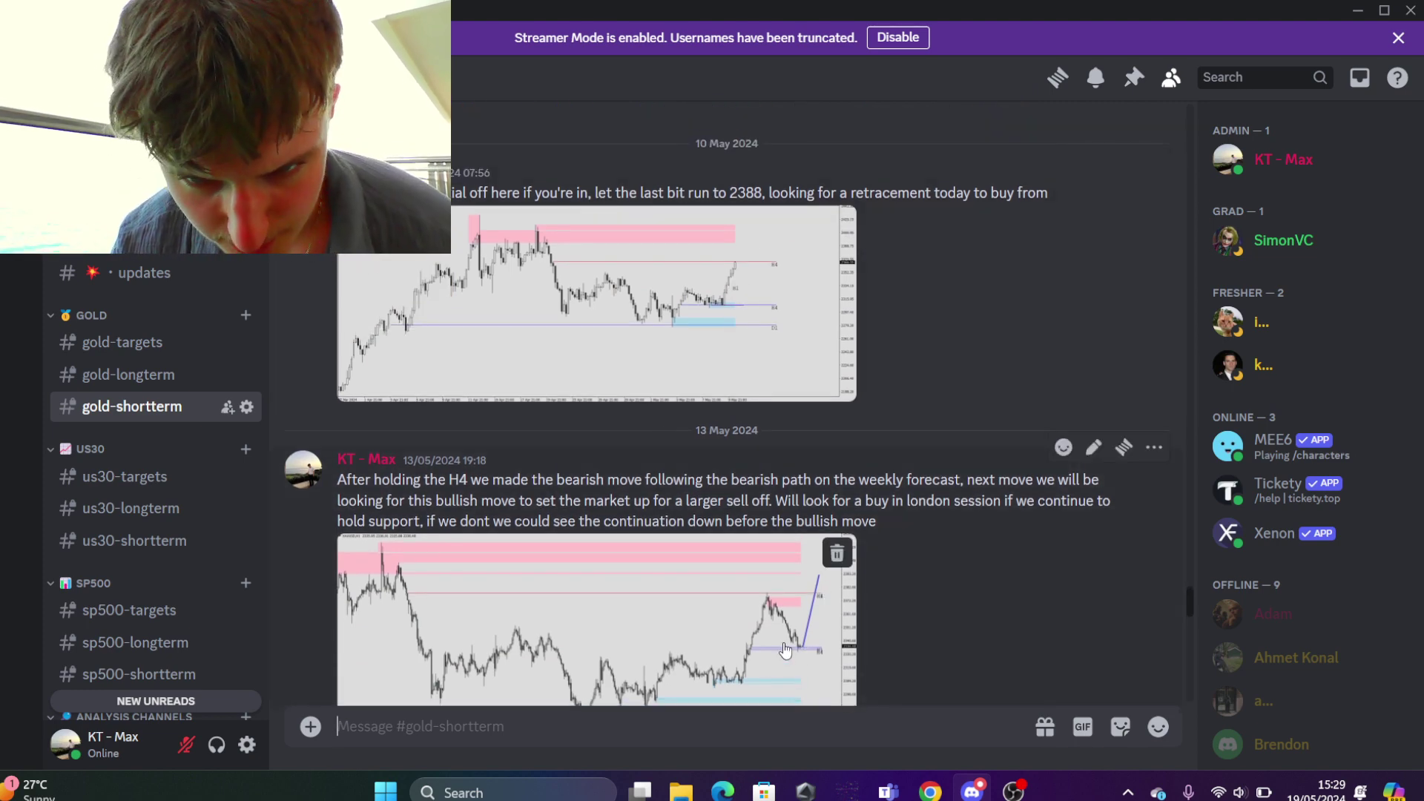
{"action": "left_click", "coordinate": [759, 662]}
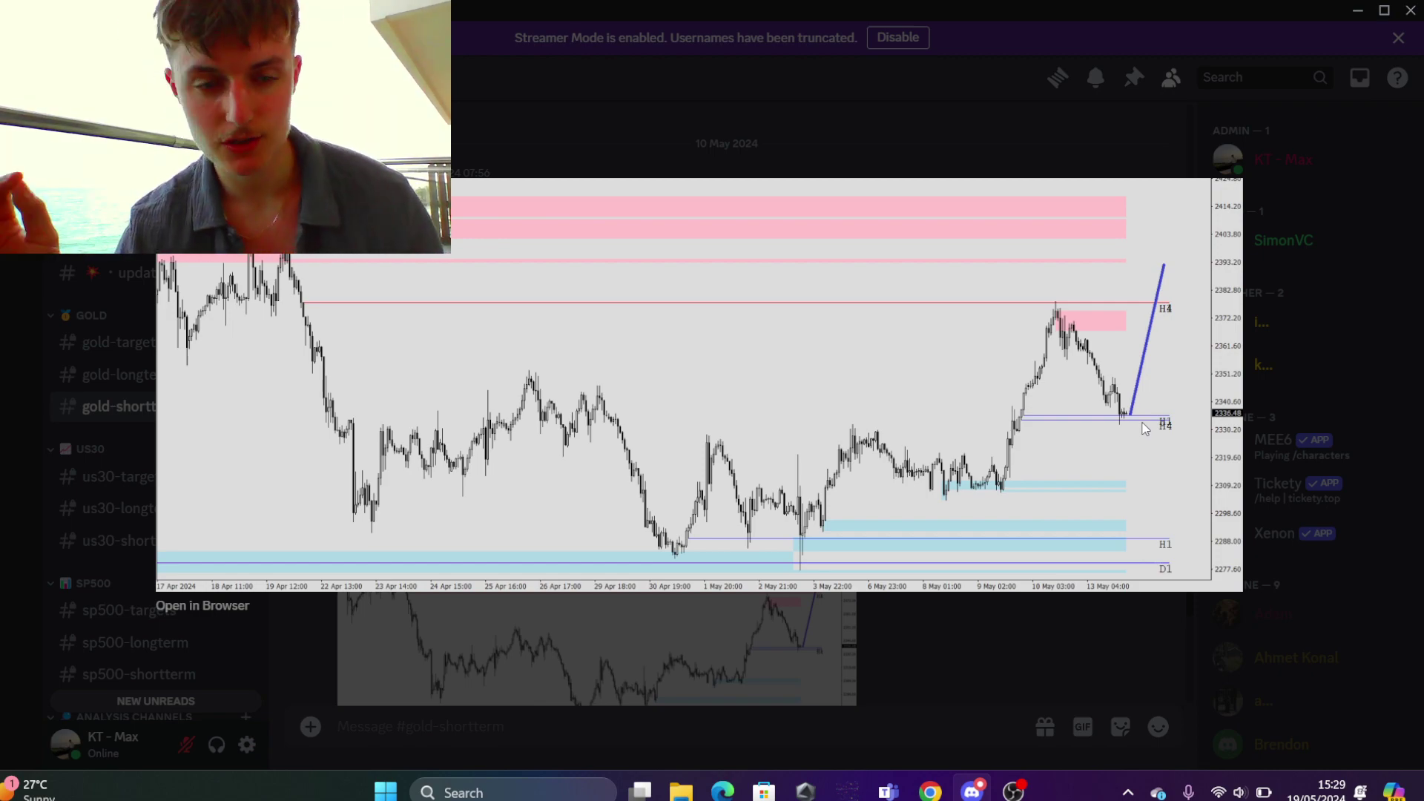
{"action": "left_click", "coordinate": [877, 649]}
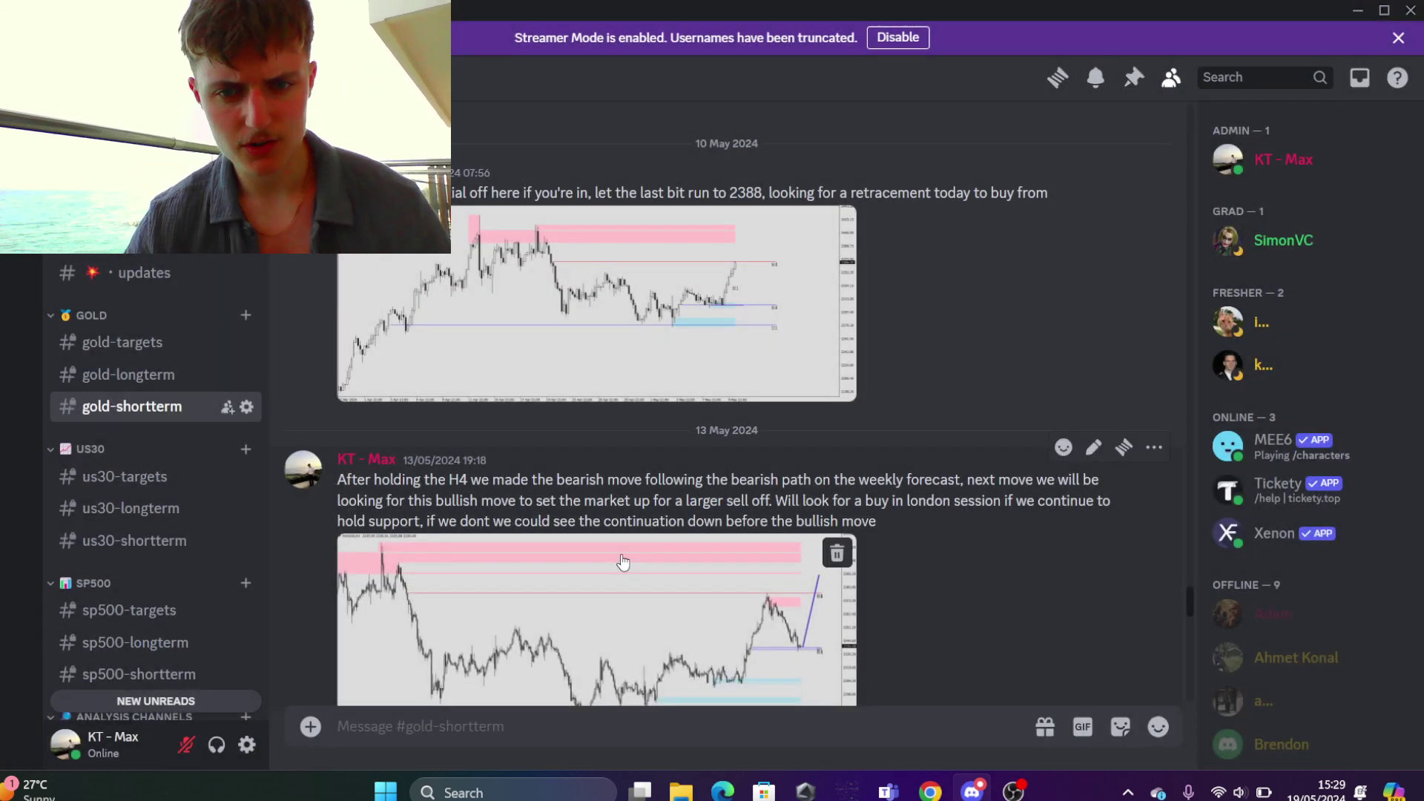
{"action": "left_click", "coordinate": [621, 553]}
{"action": "left_click", "coordinate": [558, 702]}
{"action": "scroll", "coordinate": [1021, 514], "scroll_direction": "down", "scroll_amount": 3}
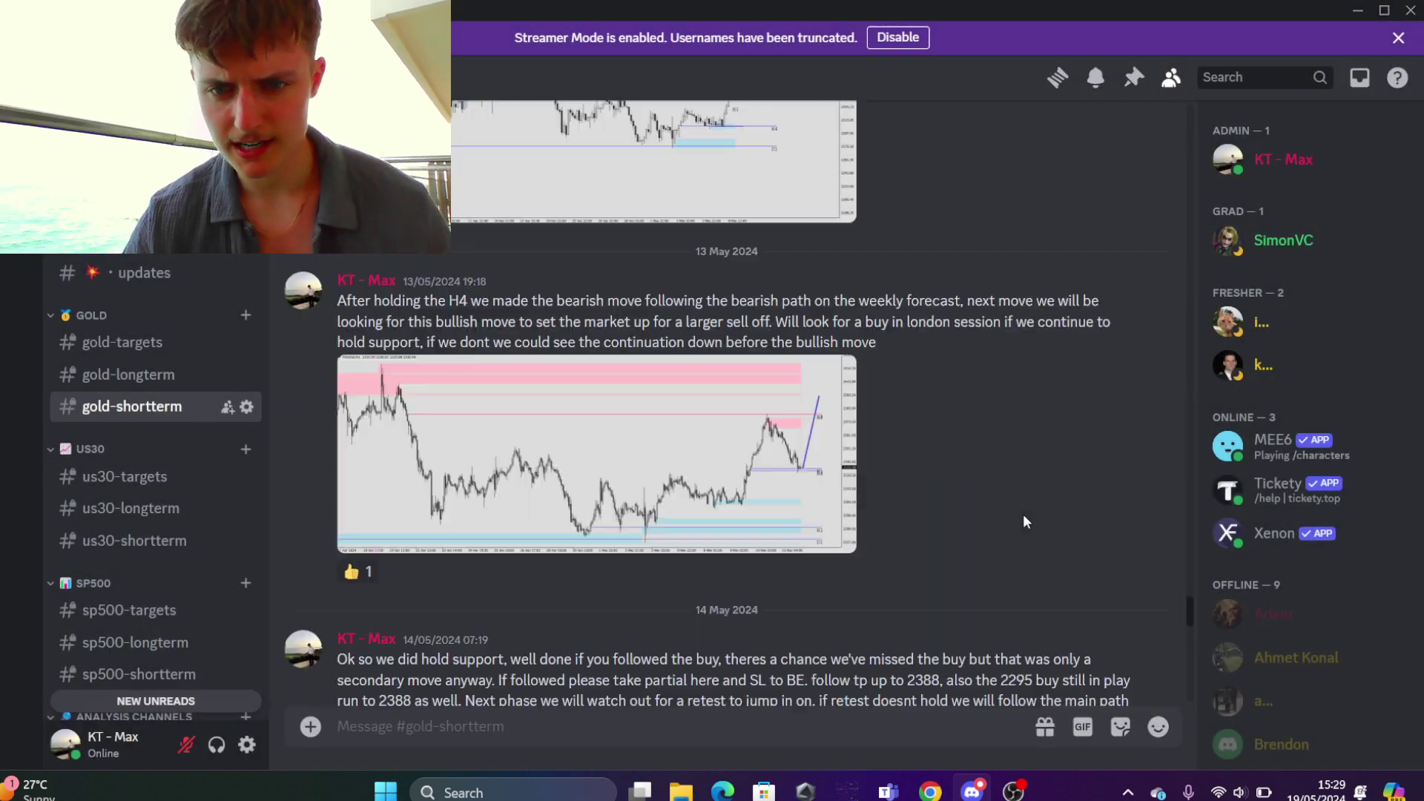
{"action": "scroll", "coordinate": [1022, 514], "scroll_direction": "down", "scroll_amount": 3}
{"action": "scroll", "coordinate": [1023, 514], "scroll_direction": "down", "scroll_amount": 3}
{"action": "scroll", "coordinate": [1022, 514], "scroll_direction": "down", "scroll_amount": 3}
{"action": "scroll", "coordinate": [1021, 514], "scroll_direction": "down", "scroll_amount": 2}
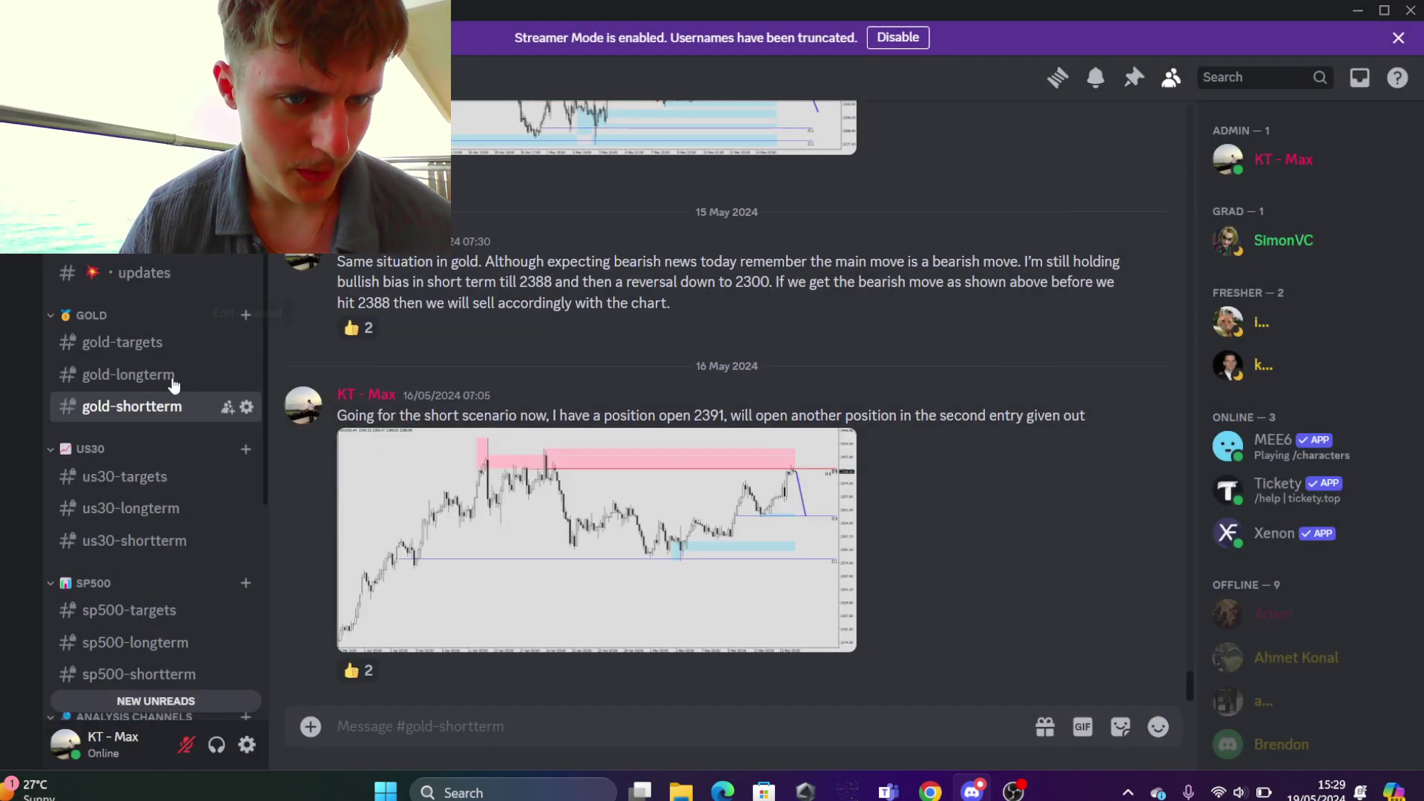
- Switch to #gold-targets to see the Tp hit and pips messages
{"action": "left_click", "coordinate": [159, 342]}
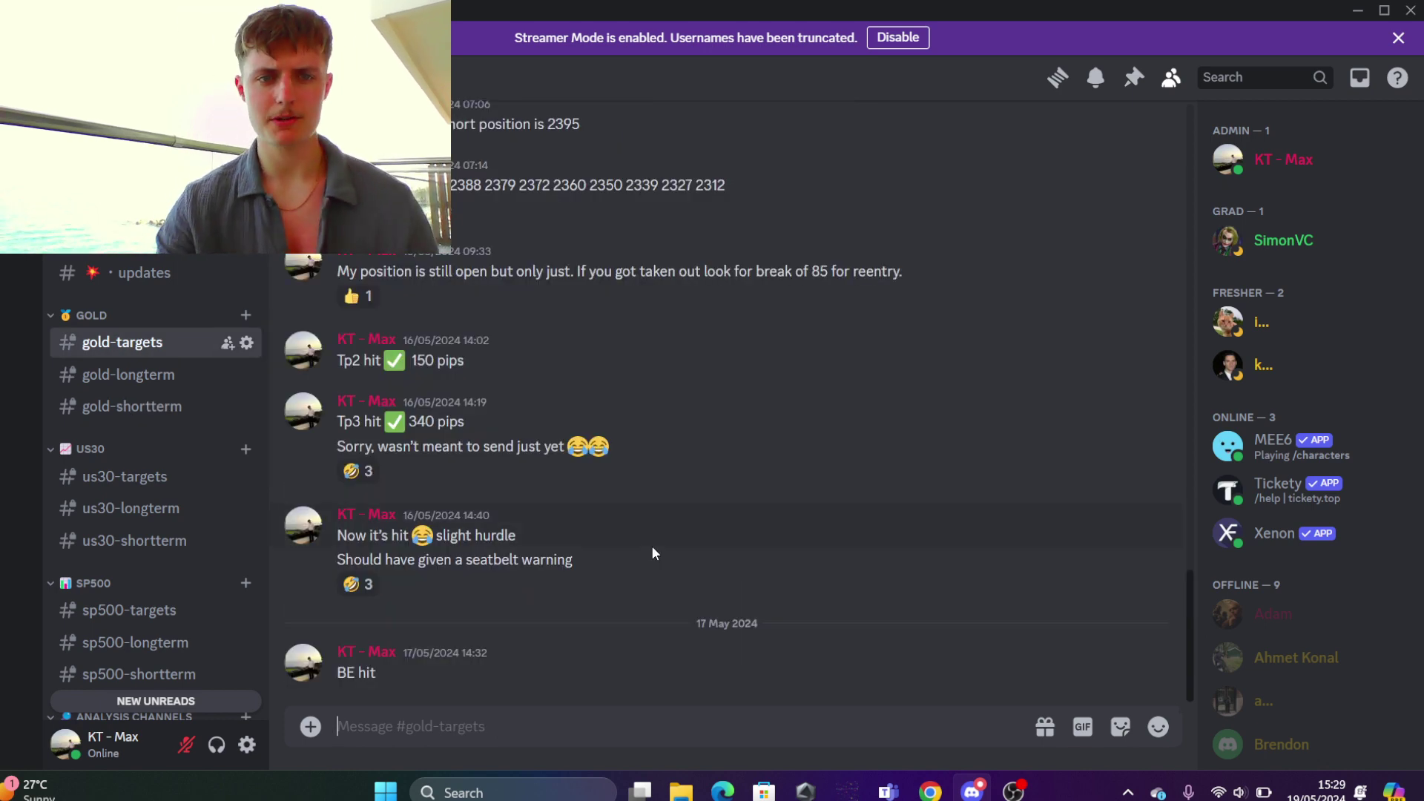
{"action": "scroll", "coordinate": [652, 553], "scroll_direction": "up", "scroll_amount": 2}
{"action": "scroll", "coordinate": [652, 553], "scroll_direction": "up", "scroll_amount": 3}
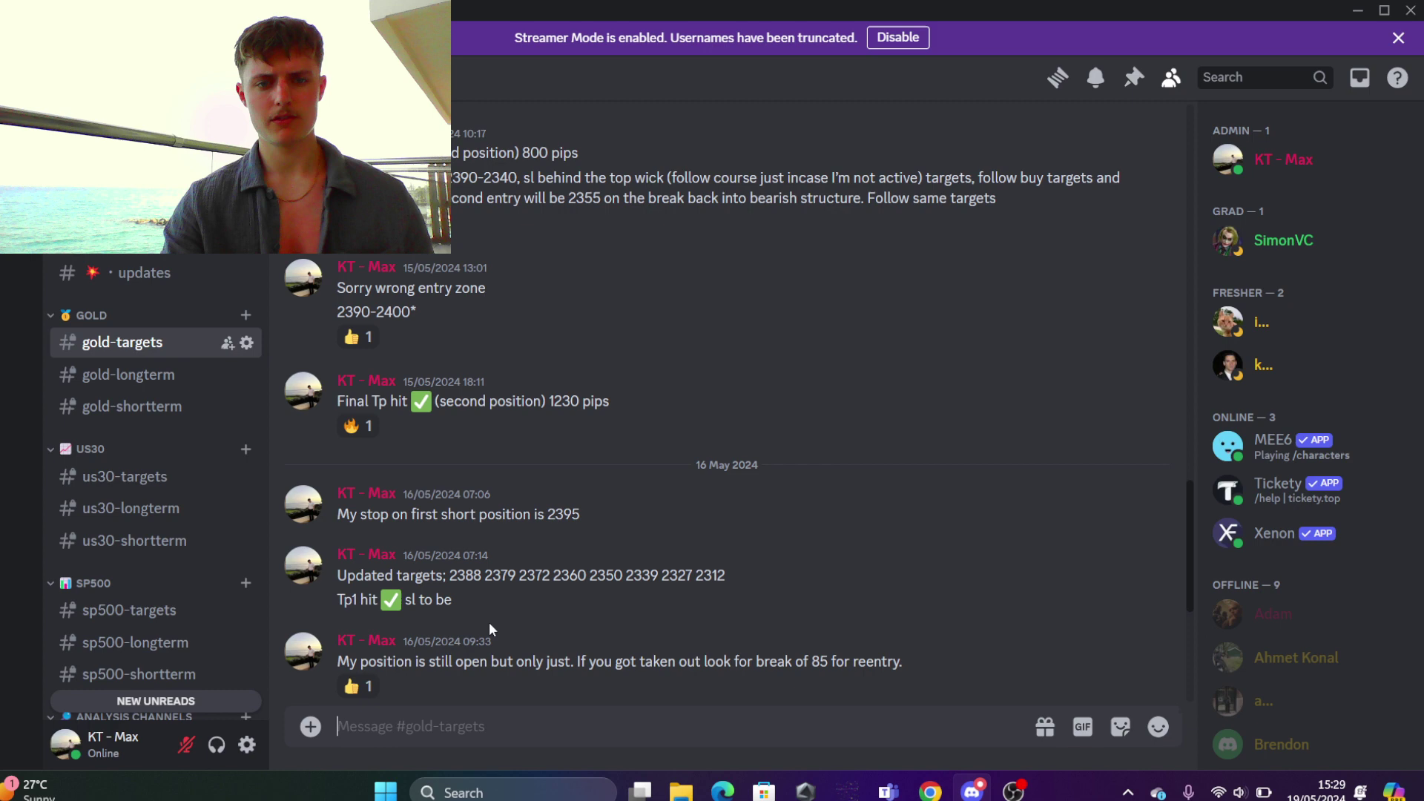
{"action": "mouse_move", "coordinate": [504, 599]}
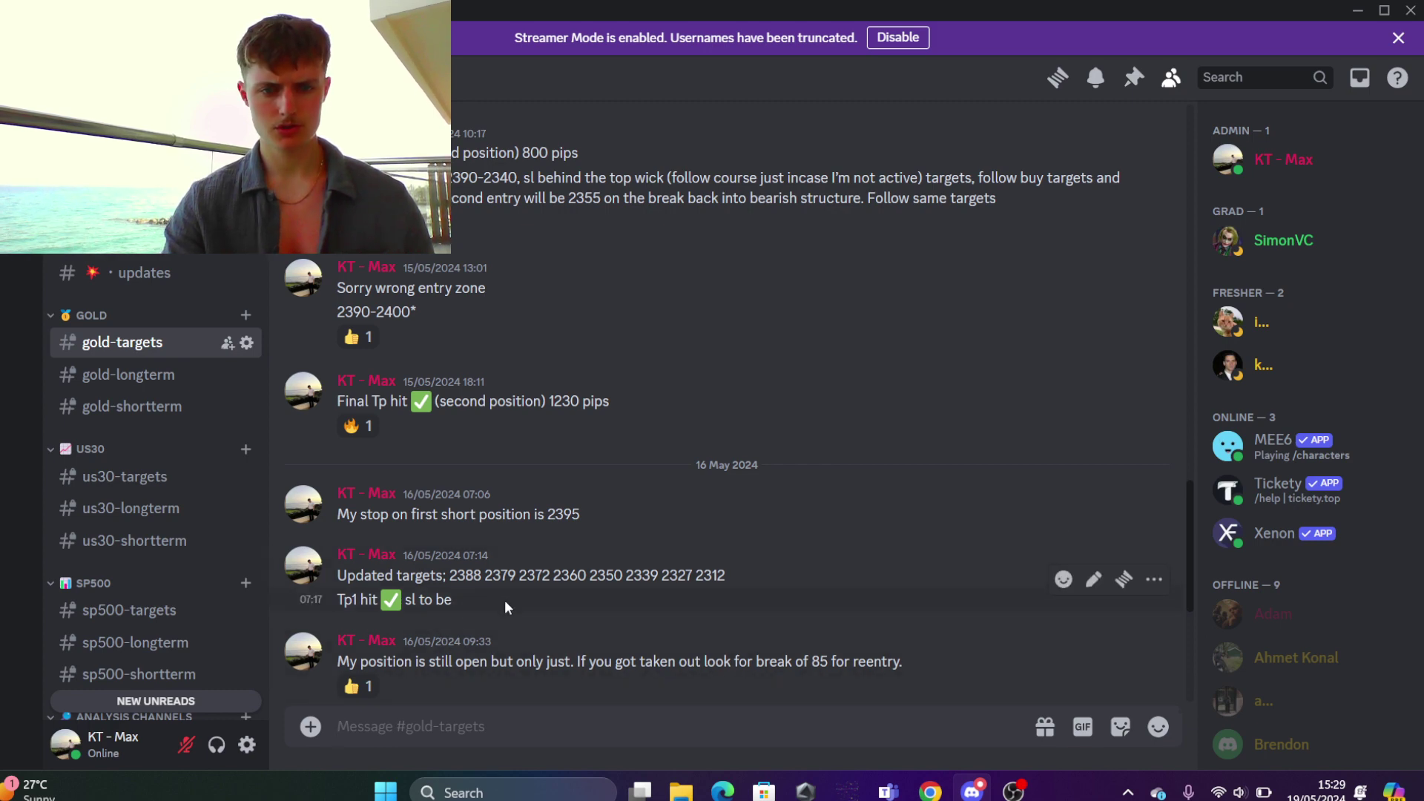
{"action": "scroll", "coordinate": [504, 599], "scroll_direction": "up", "scroll_amount": 1}
{"action": "scroll", "coordinate": [504, 600], "scroll_direction": "up", "scroll_amount": 3}
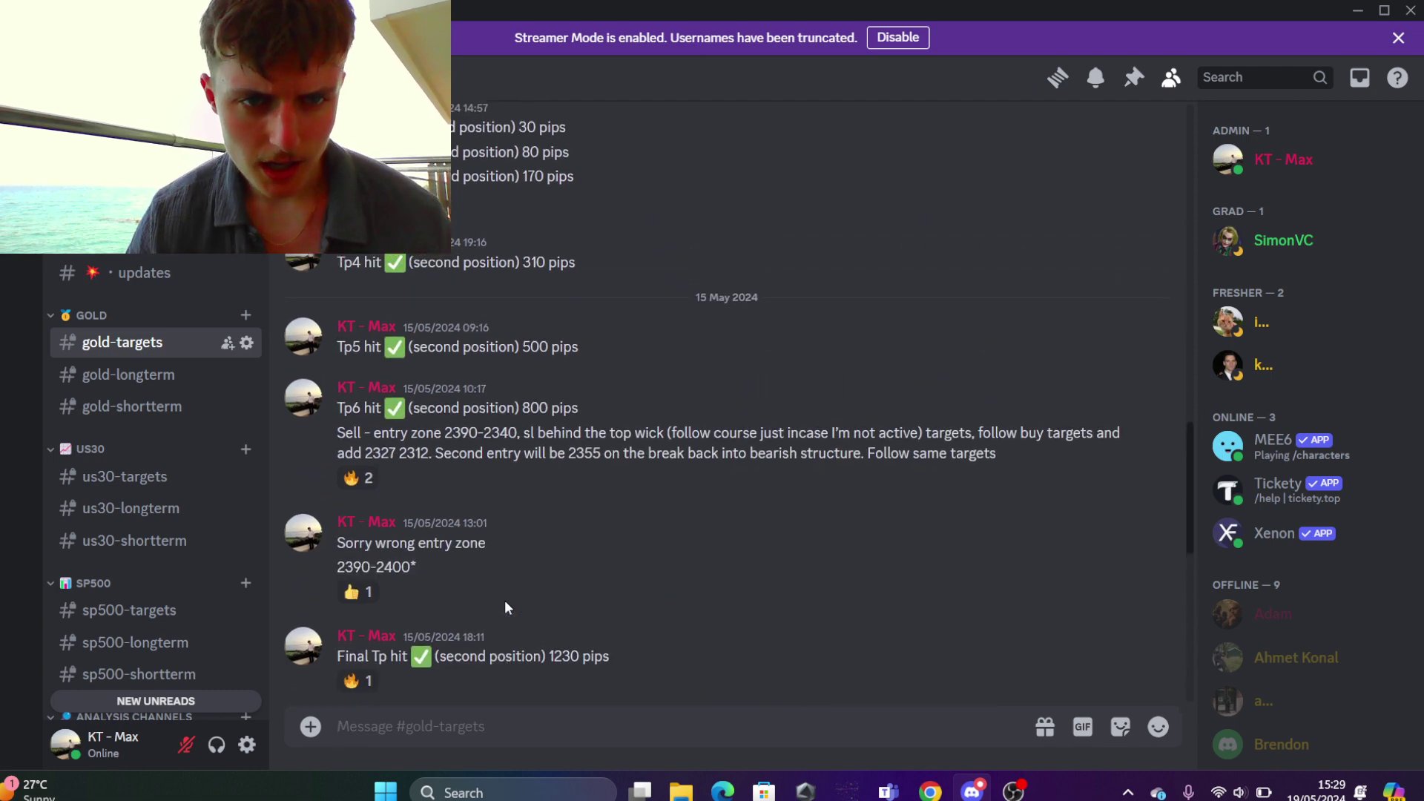
{"action": "scroll", "coordinate": [504, 599], "scroll_direction": "up", "scroll_amount": 2}
{"action": "scroll", "coordinate": [504, 599], "scroll_direction": "up", "scroll_amount": 1}
{"action": "scroll", "coordinate": [504, 600], "scroll_direction": "up", "scroll_amount": 1}
{"action": "scroll", "coordinate": [505, 600], "scroll_direction": "up", "scroll_amount": 1}
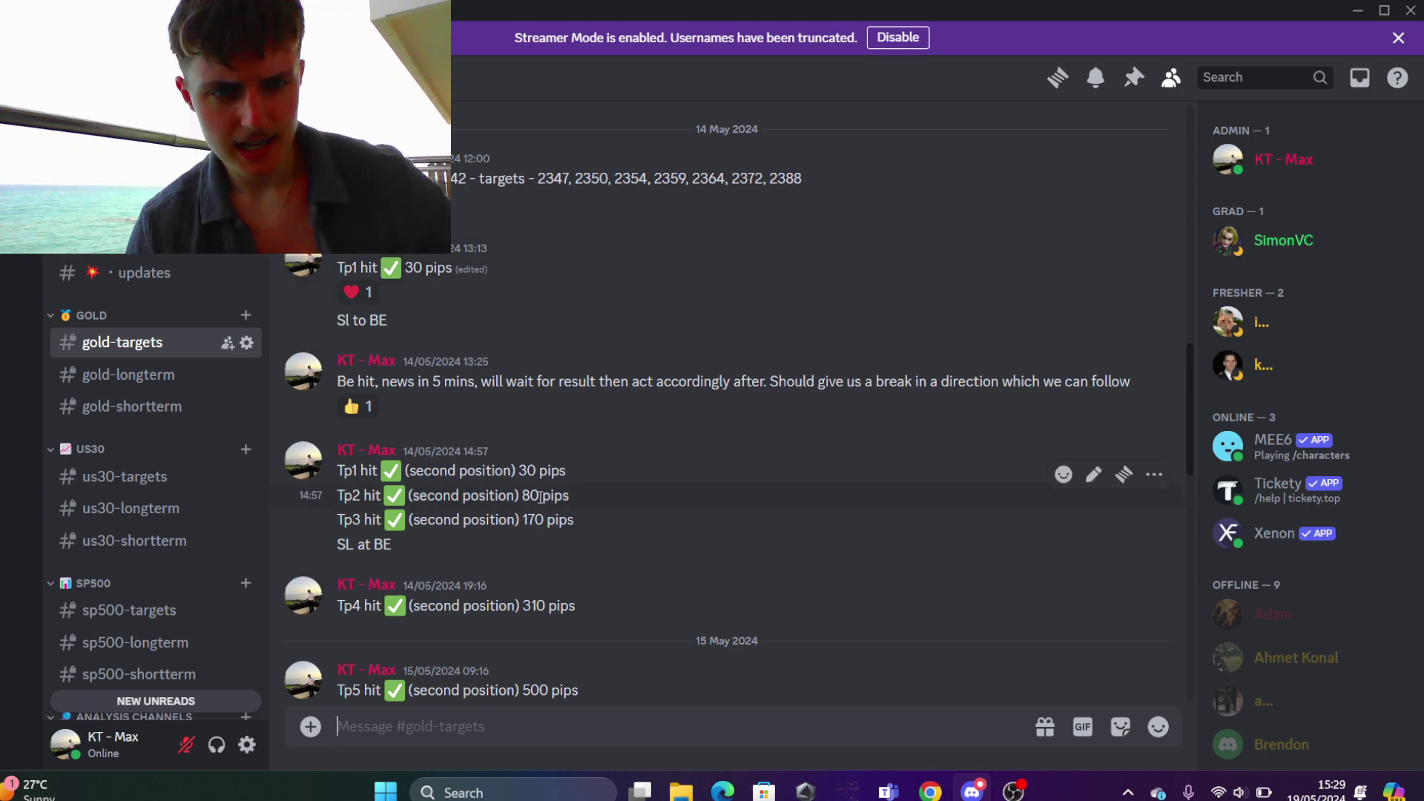
{"action": "scroll", "coordinate": [538, 495], "scroll_direction": "down", "scroll_amount": 1}
{"action": "scroll", "coordinate": [538, 495], "scroll_direction": "down", "scroll_amount": 1}
{"action": "scroll", "coordinate": [538, 496], "scroll_direction": "down", "scroll_amount": 2}
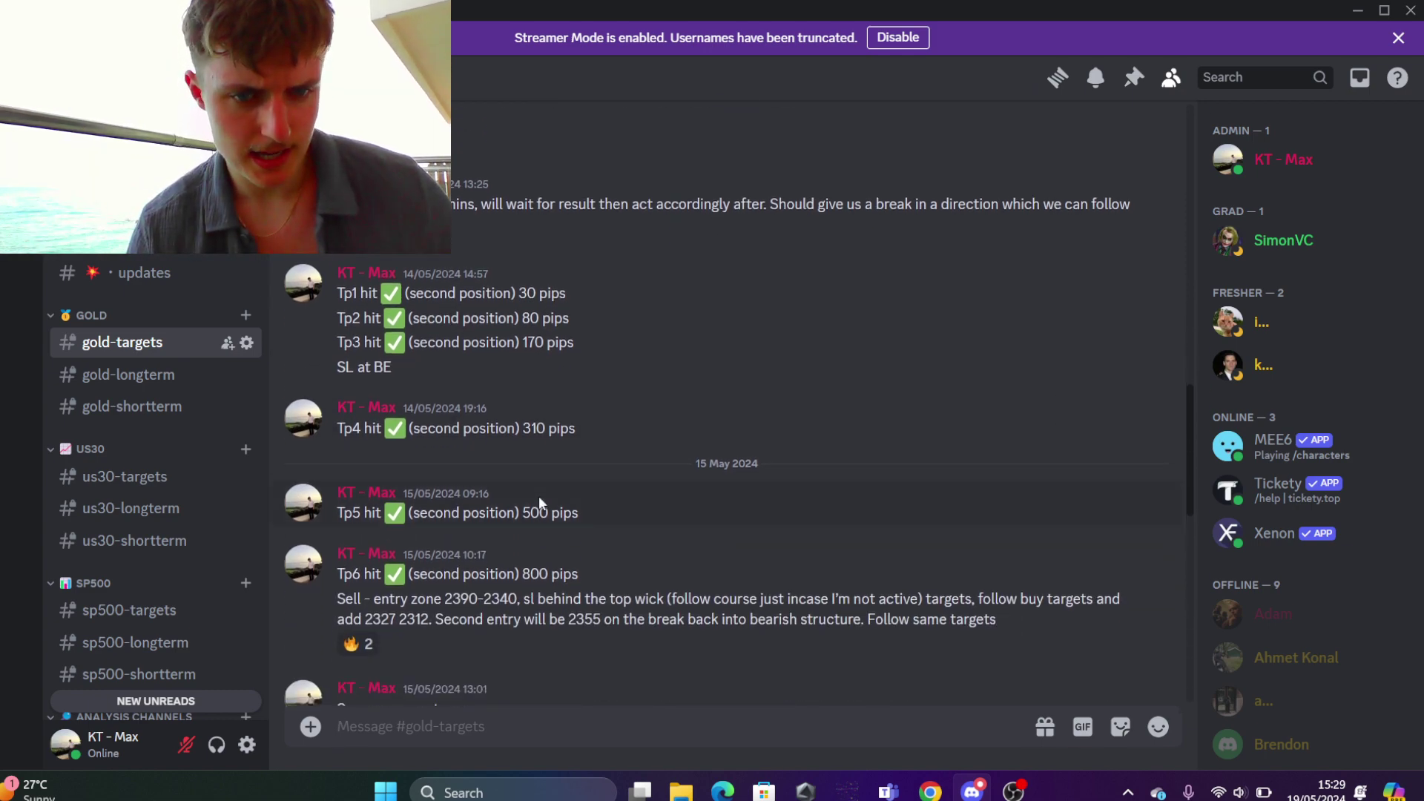
{"action": "scroll", "coordinate": [539, 495], "scroll_direction": "down", "scroll_amount": 1}
{"action": "scroll", "coordinate": [538, 496], "scroll_direction": "down", "scroll_amount": 1}
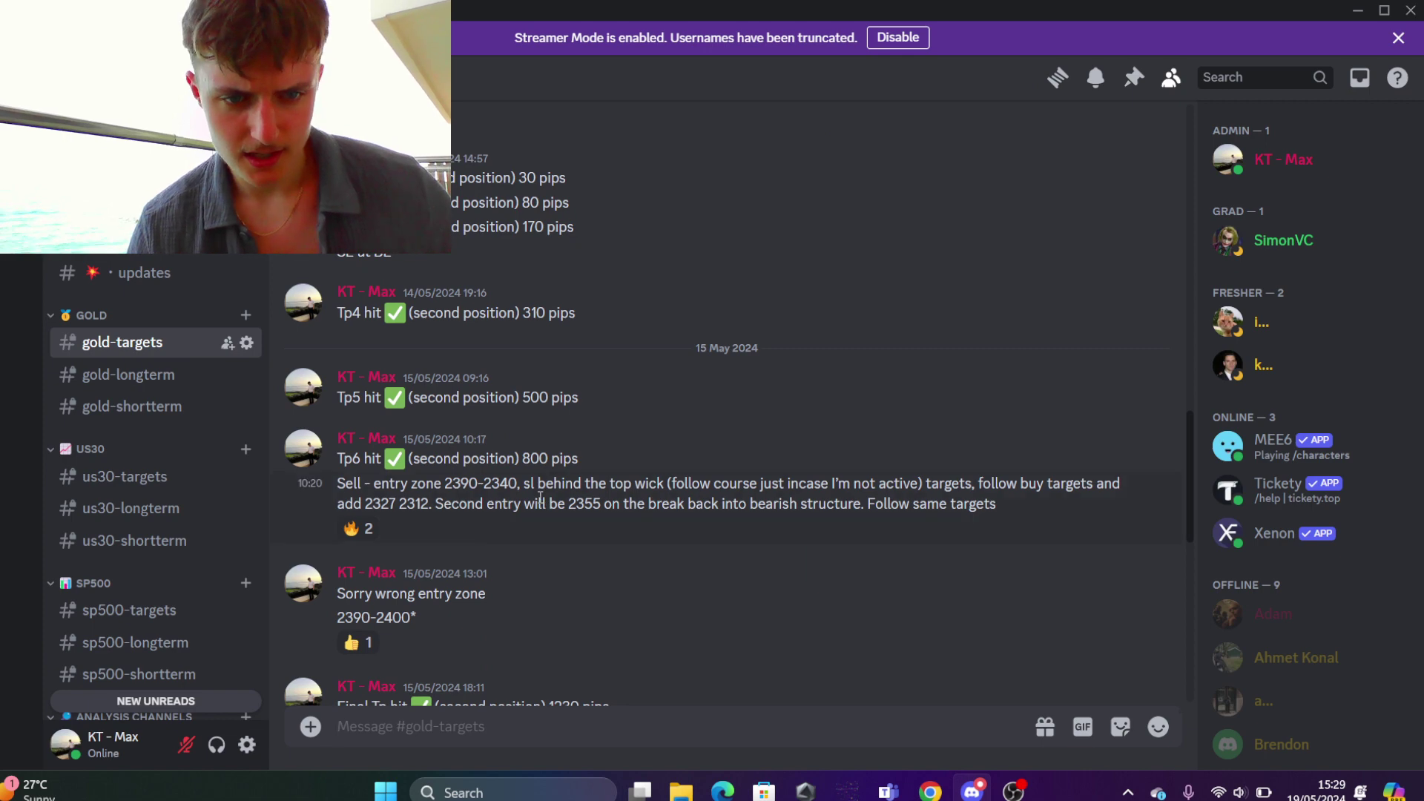
{"action": "scroll", "coordinate": [539, 495], "scroll_direction": "down", "scroll_amount": 1}
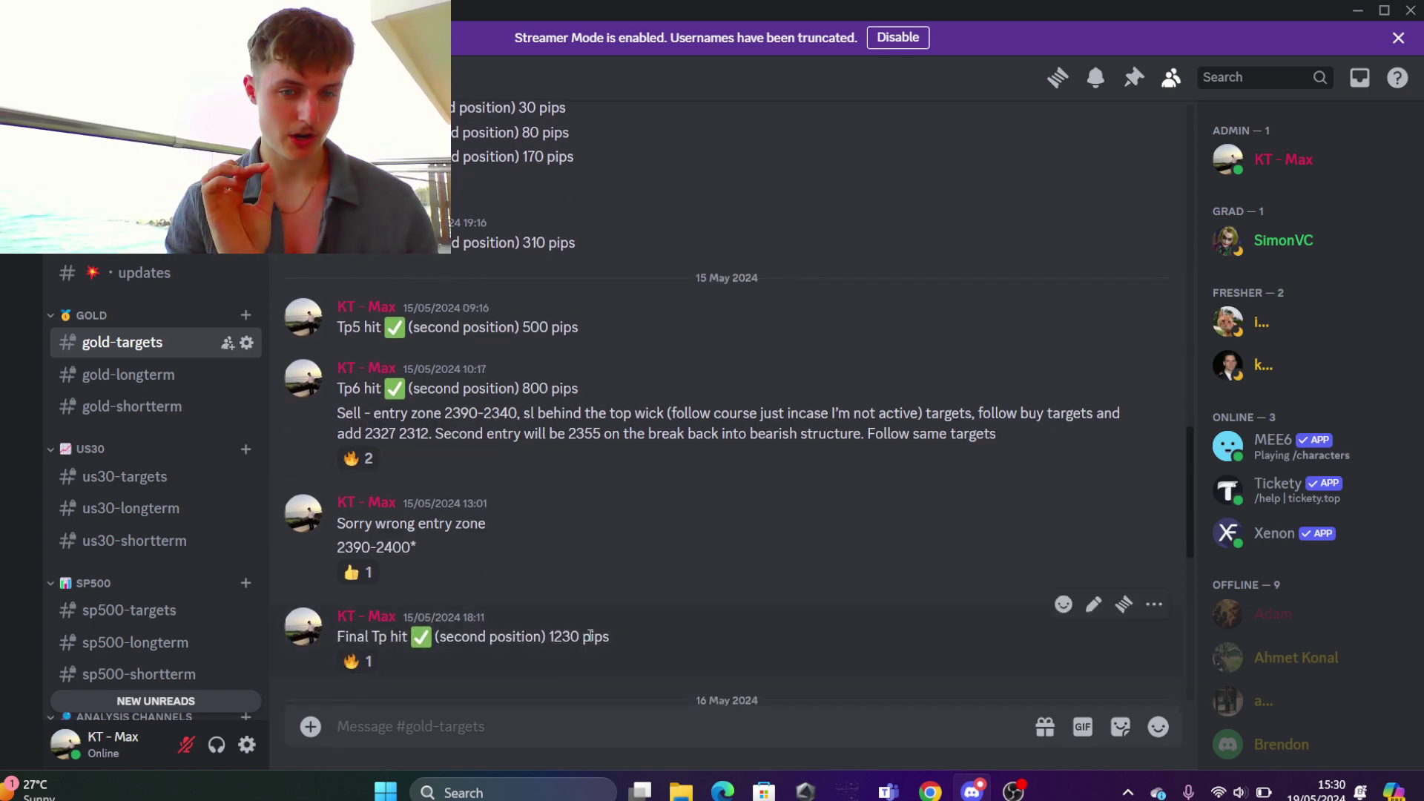
{"action": "scroll", "coordinate": [589, 634], "scroll_direction": "down", "scroll_amount": 5}
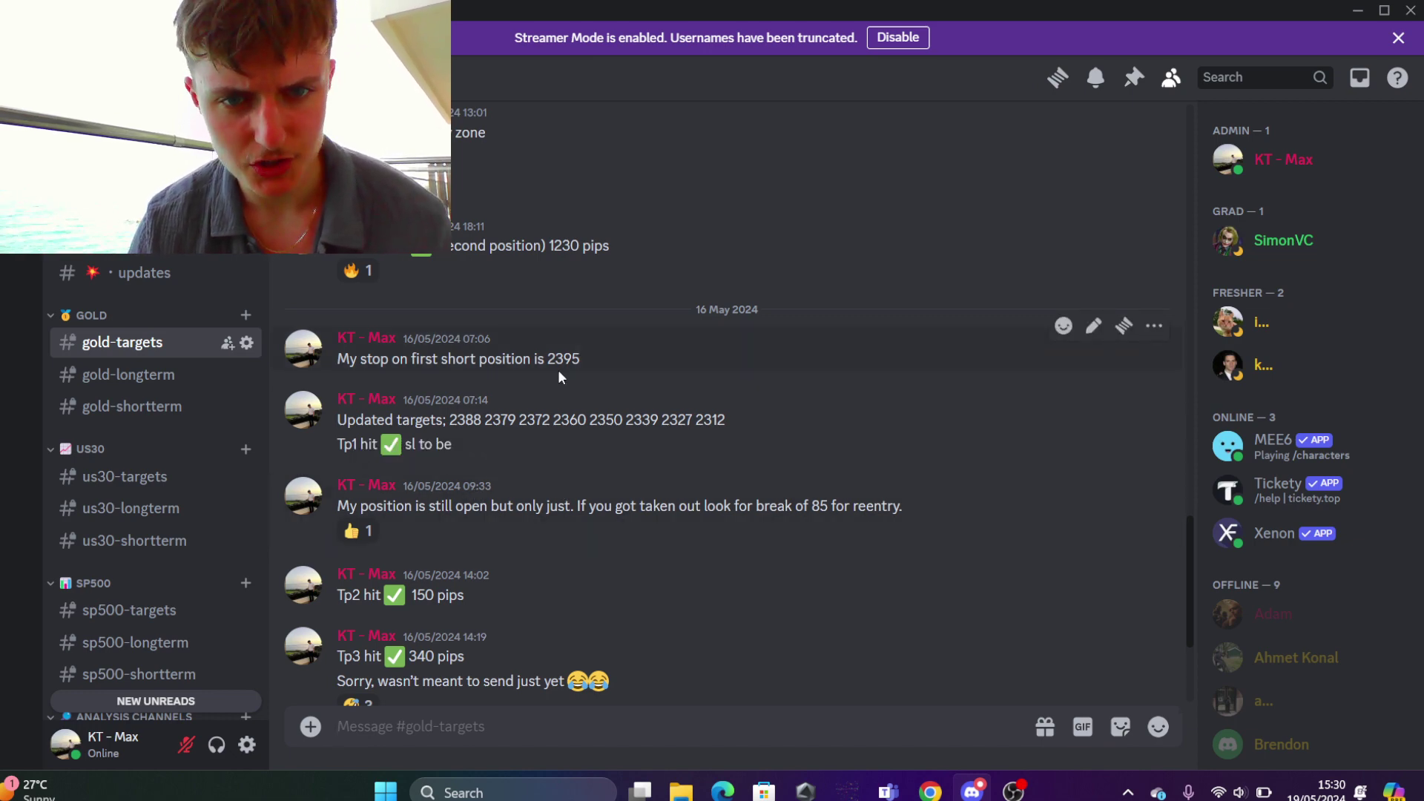
{"action": "scroll", "coordinate": [575, 438], "scroll_direction": "down", "scroll_amount": 3}
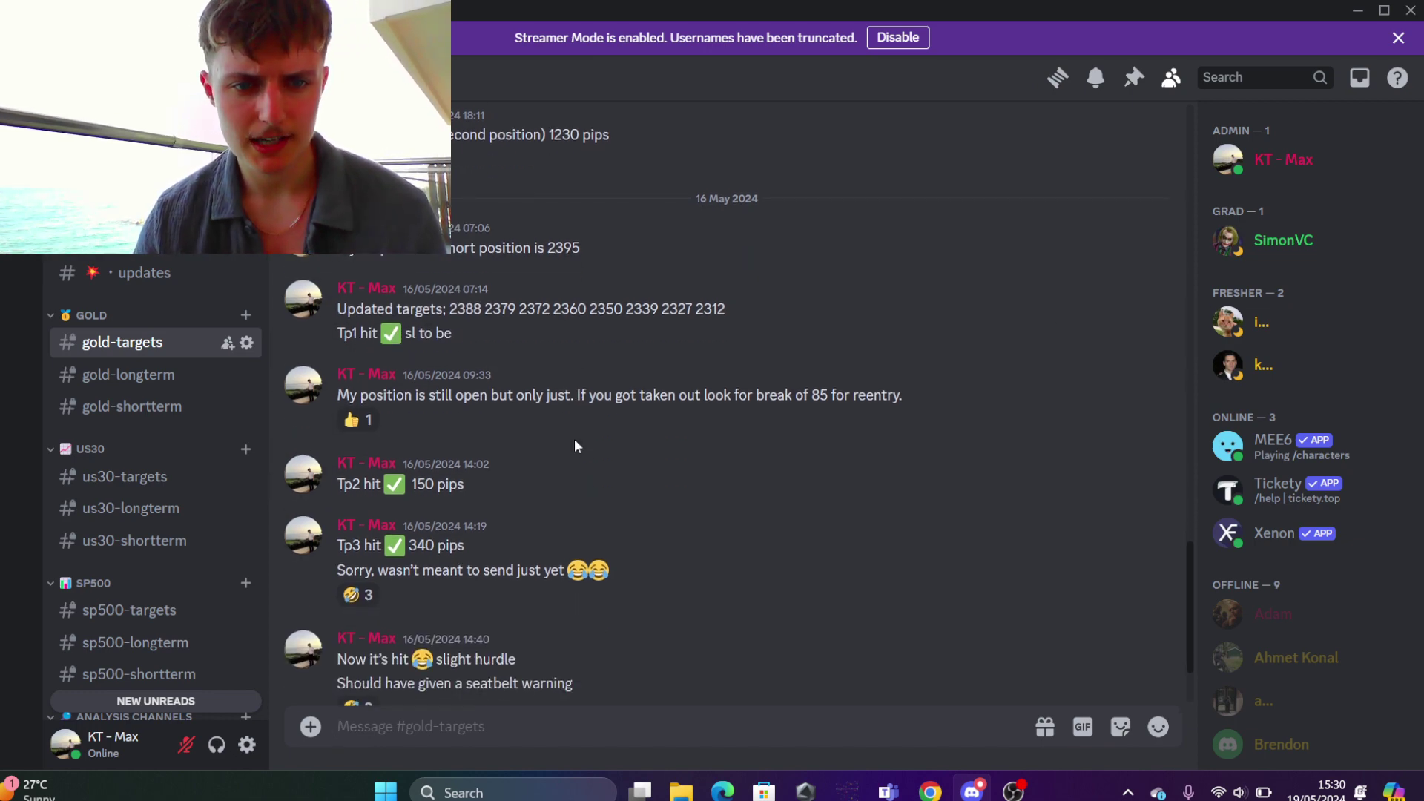
{"action": "scroll", "coordinate": [429, 268], "scroll_direction": "up", "scroll_amount": 1}
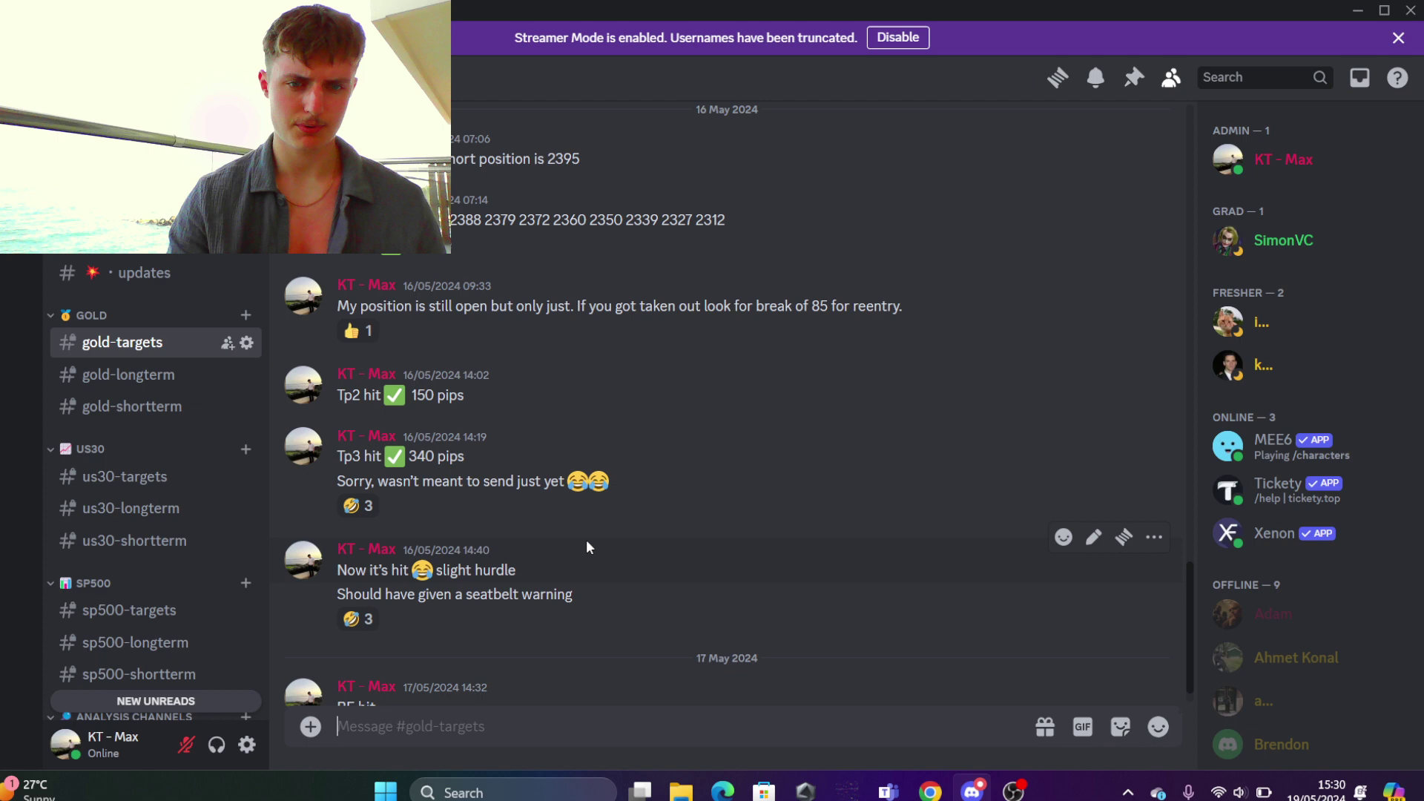
{"action": "scroll", "coordinate": [585, 546], "scroll_direction": "down", "scroll_amount": 1}
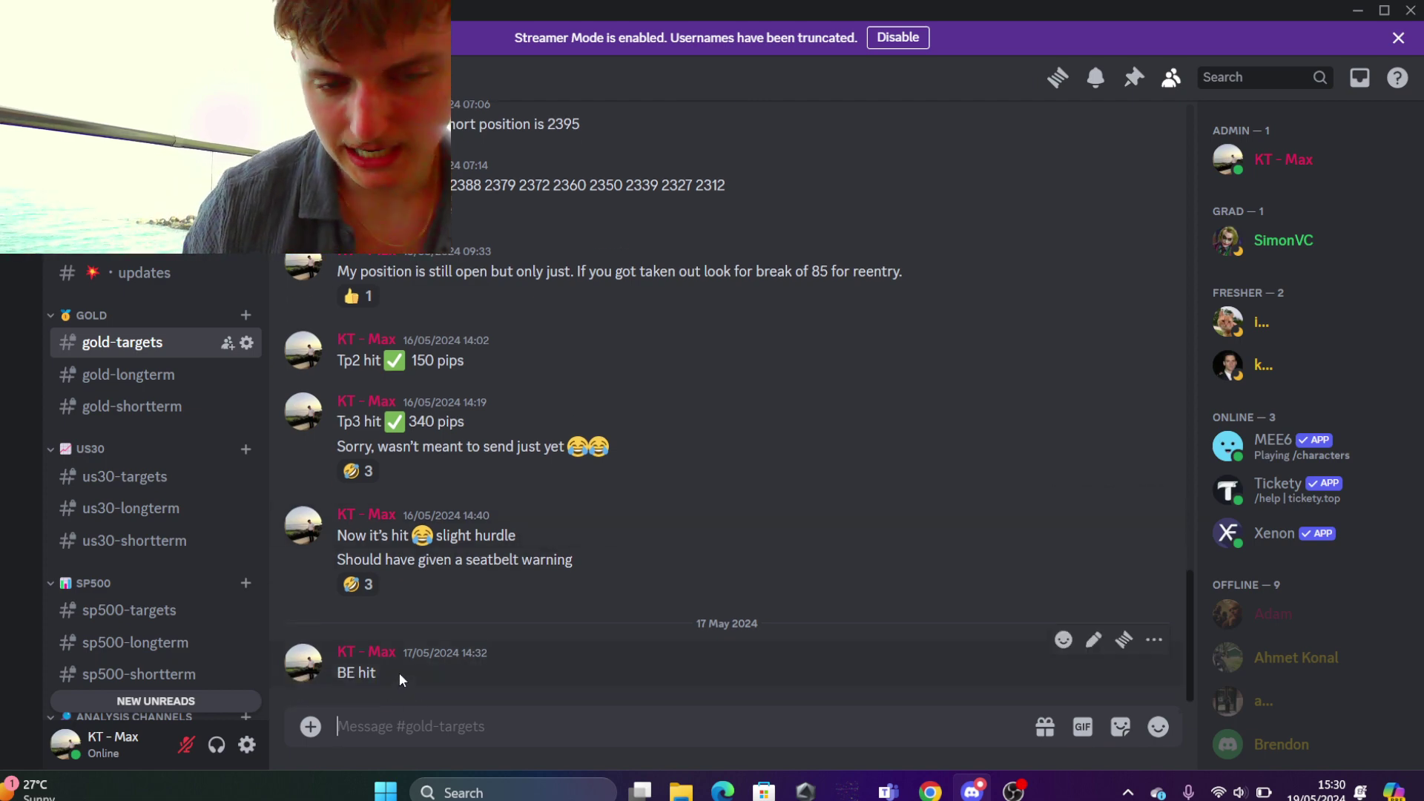
{"action": "scroll", "coordinate": [549, 479], "scroll_direction": "up", "scroll_amount": 1}
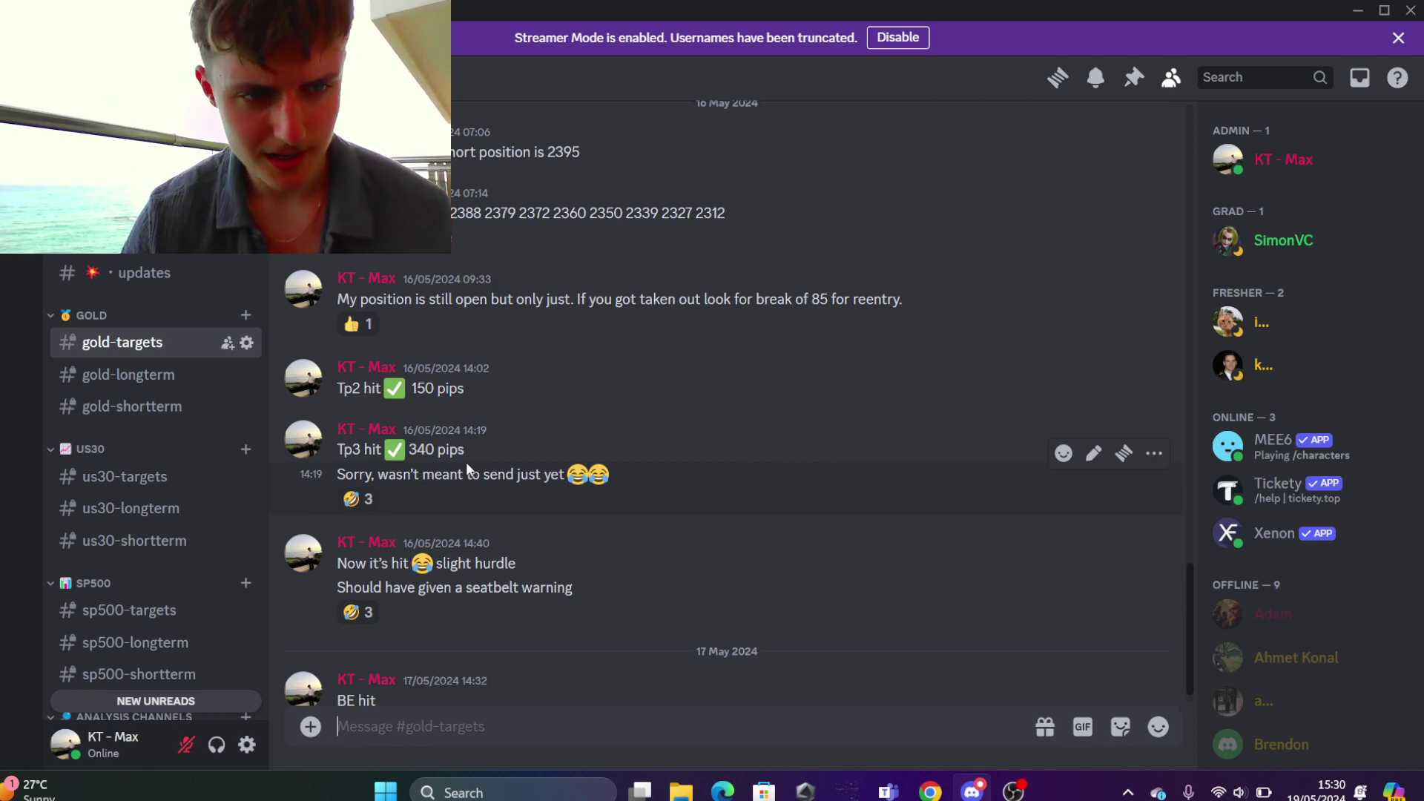
- Restore the OBS Studio window from the taskbar over Discord
{"action": "left_click", "coordinate": [1013, 791]}
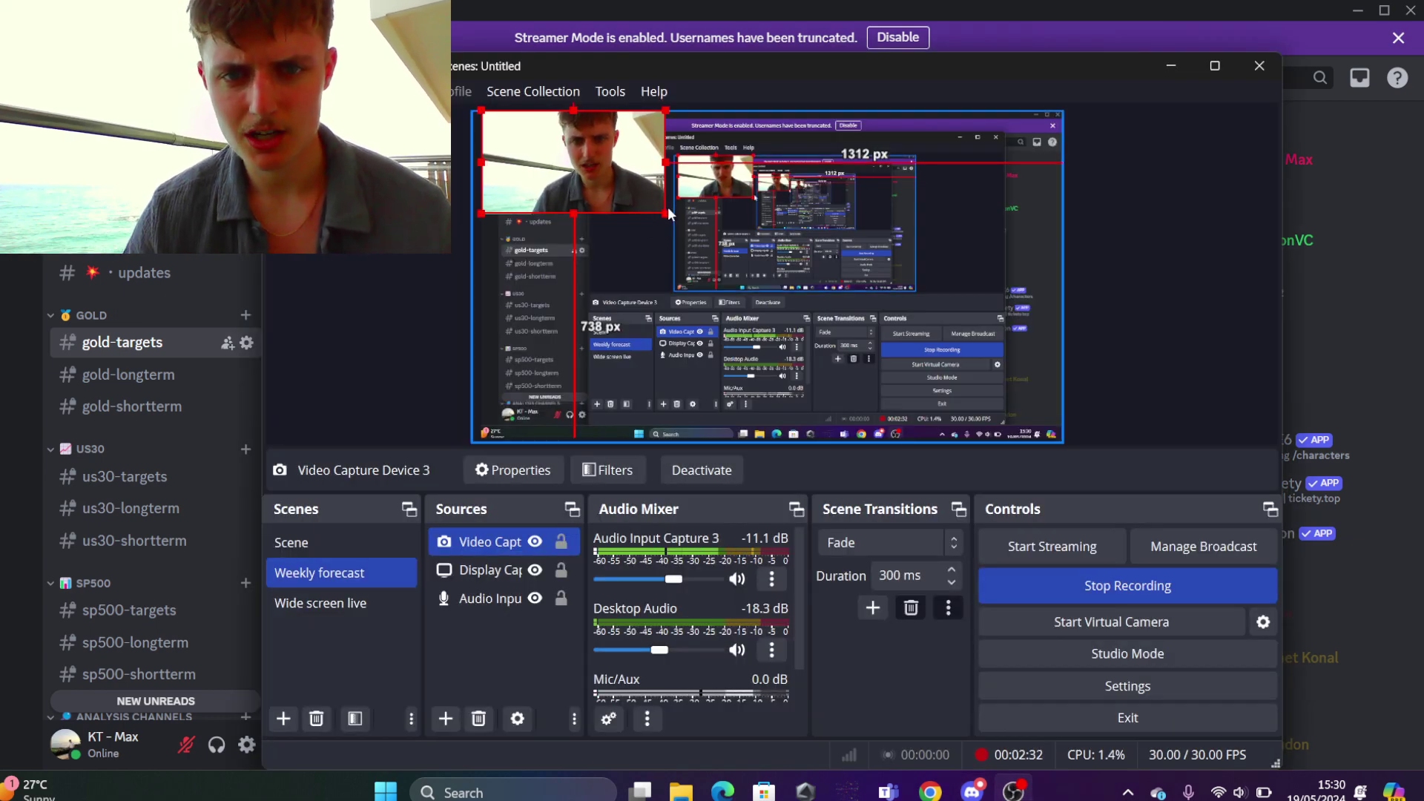